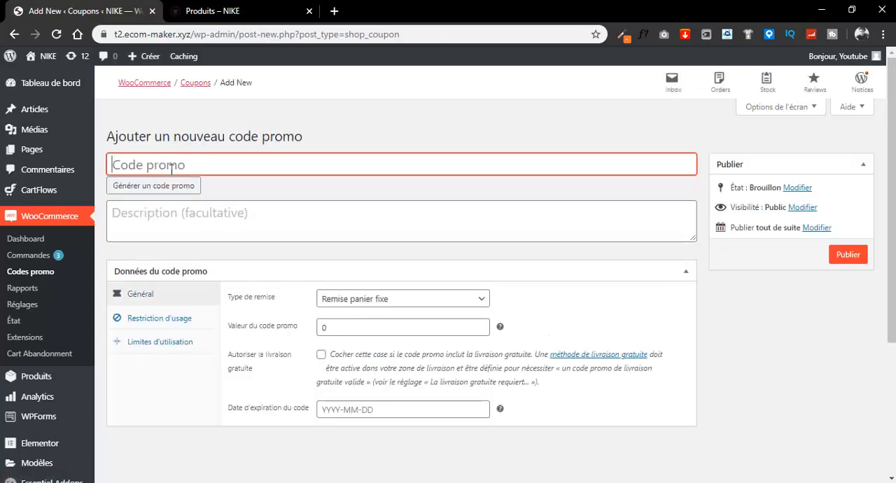
- Name the new coupon code Youtube10
type("You")
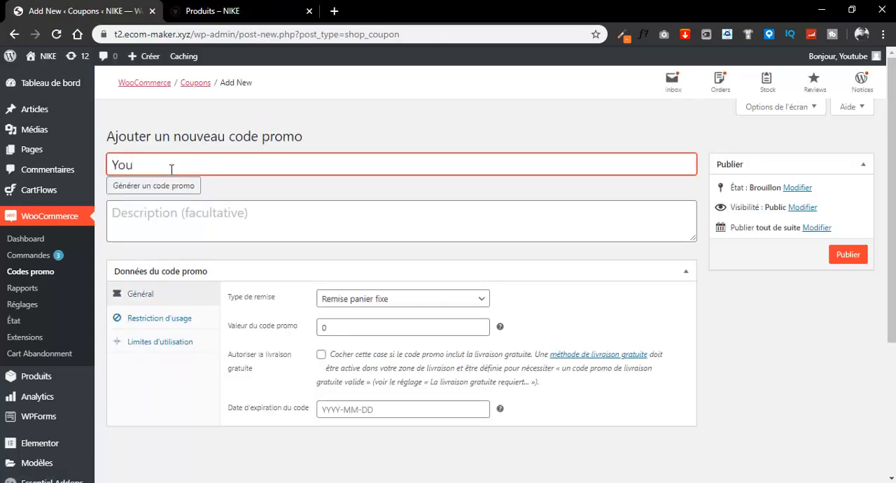
type("tube10")
- Enter "- 10% de réduction" as the coupon's description
left_click(272, 231)
type("6")
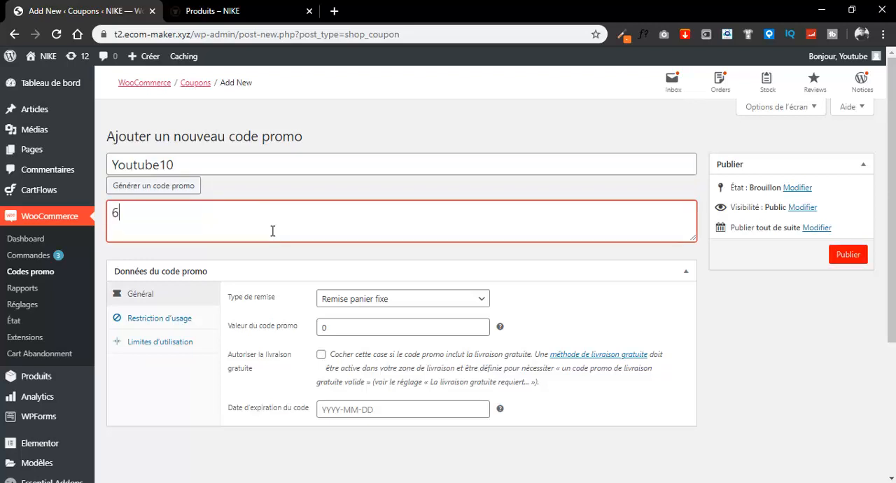
key("BackSpace")
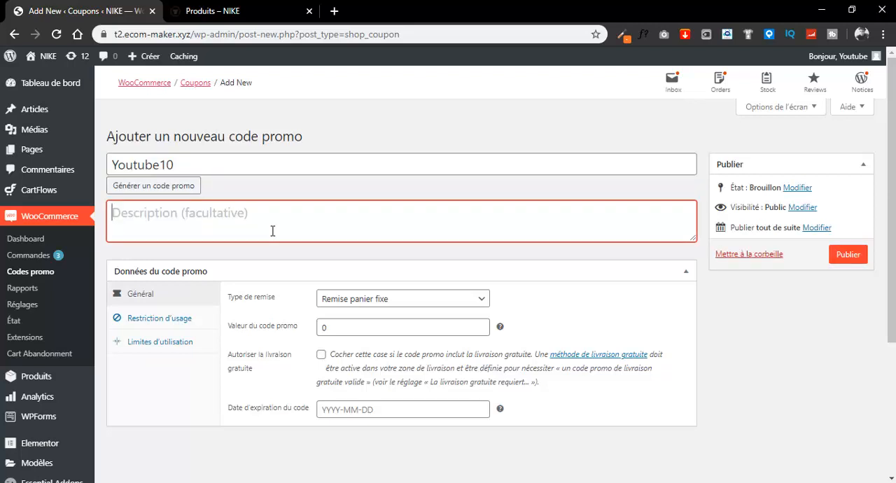
type("- 10")
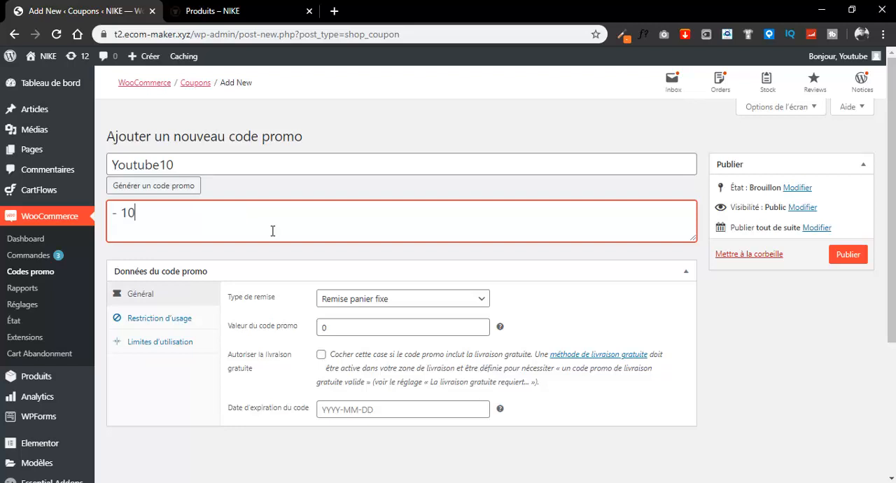
type("% de réduction")
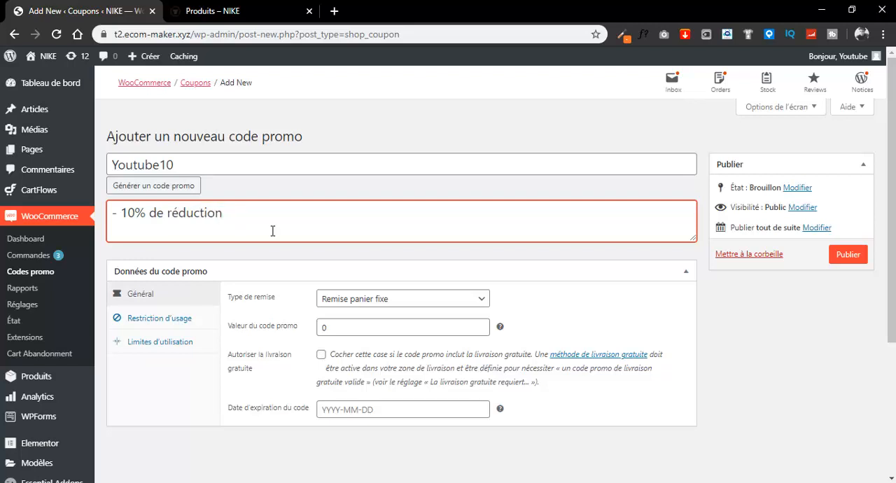
- Set the discount type to "Remise en pourcentage" with a coupon value of 10
left_click(380, 303)
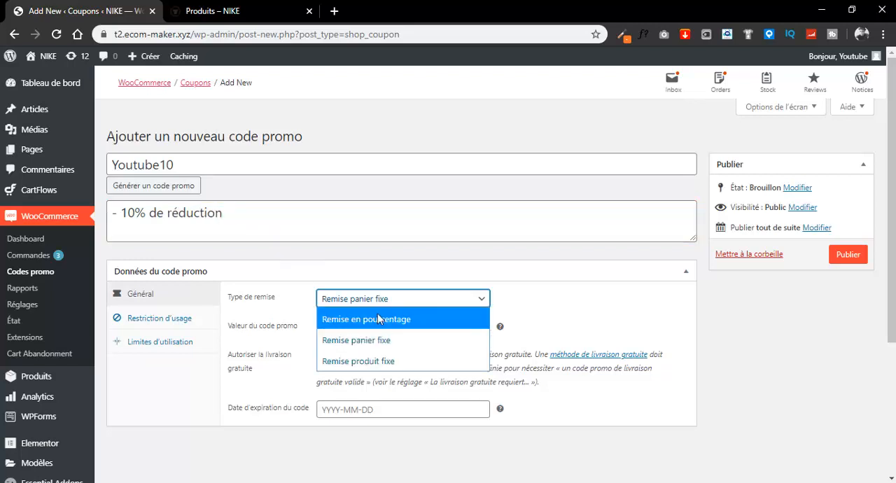
left_click(380, 314)
double_click(325, 331)
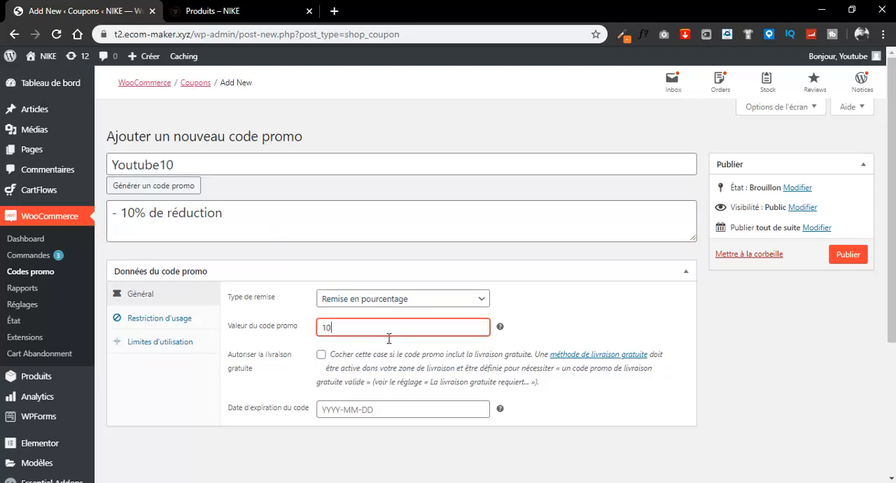
- Enter a minimum spend in the usage restrictions of the Youtube10 coupon
left_click(177, 319)
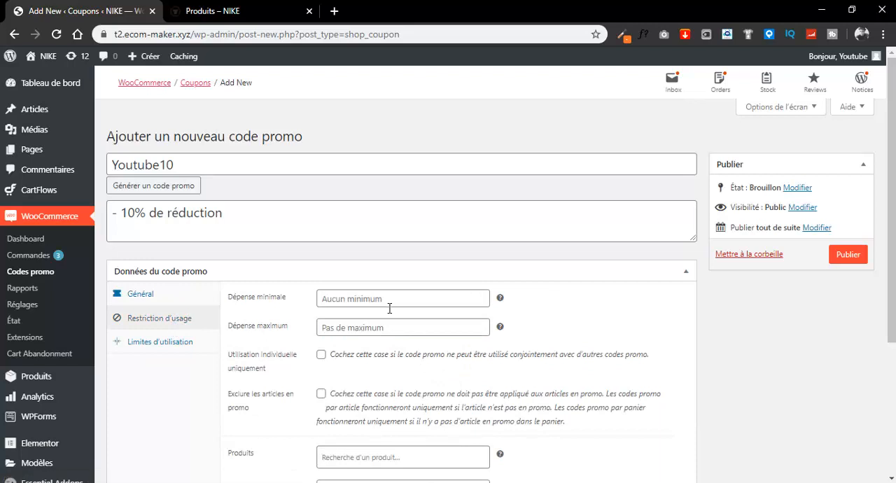
left_click(389, 308)
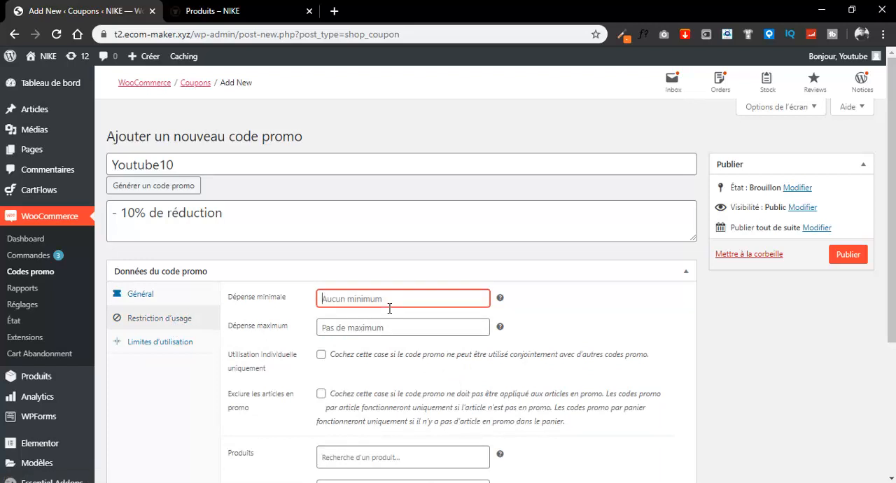
type("100")
scroll(175, 307, "down", 1)
- Limit the Youtube10 coupon to 1 use per code and 1 use per user, and publish it
left_click(176, 286)
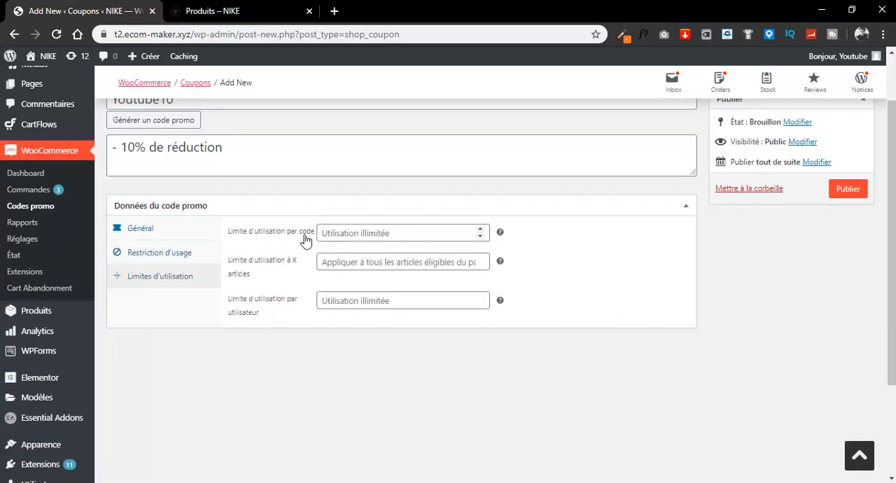
left_click(479, 229)
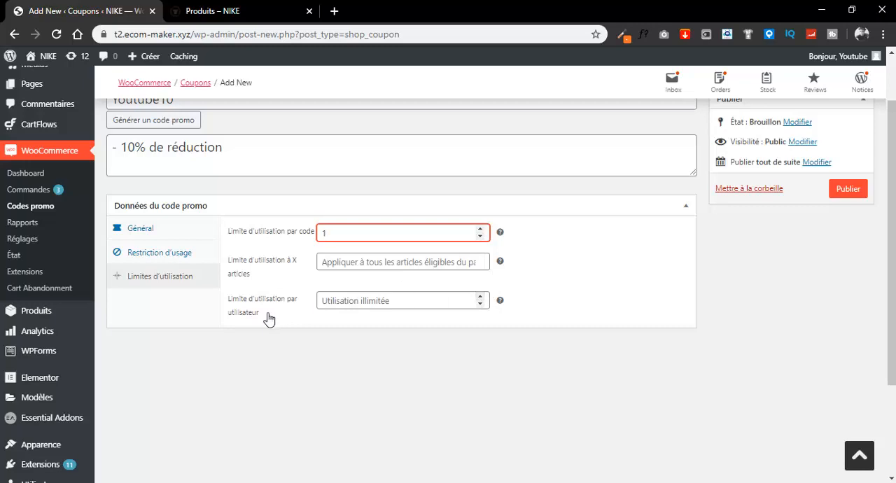
left_click(480, 297)
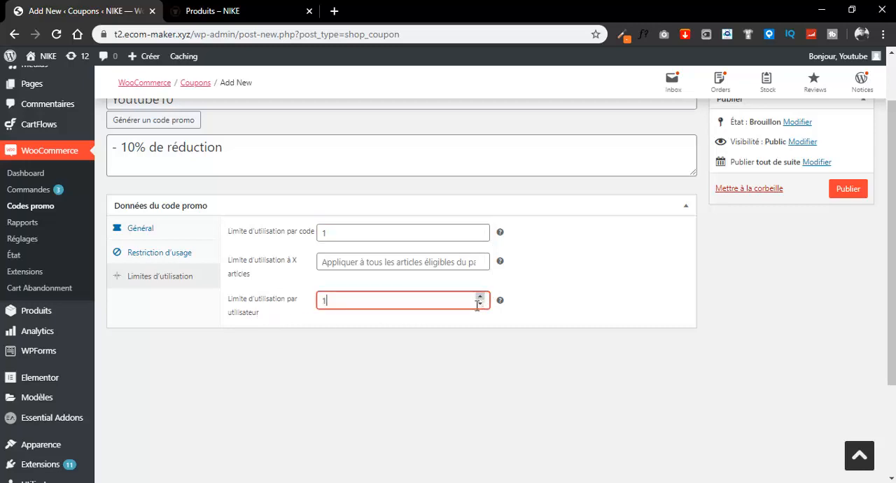
scroll(557, 311, "up", 1)
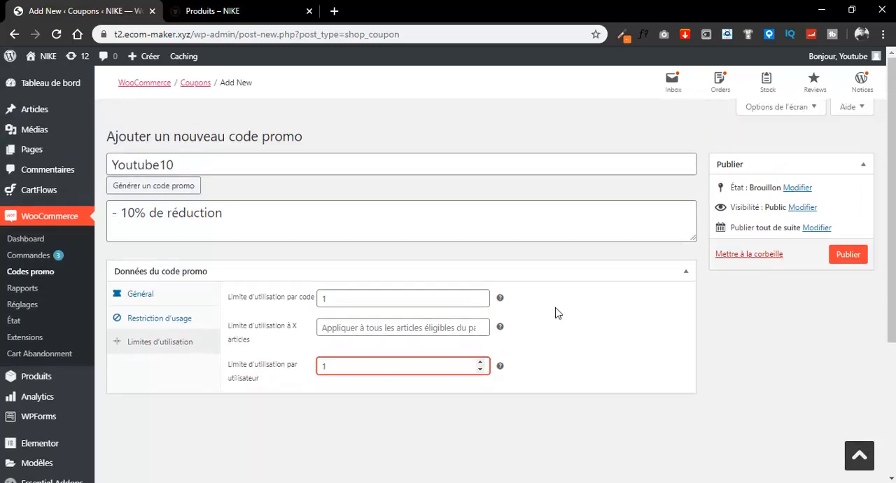
left_click(848, 254)
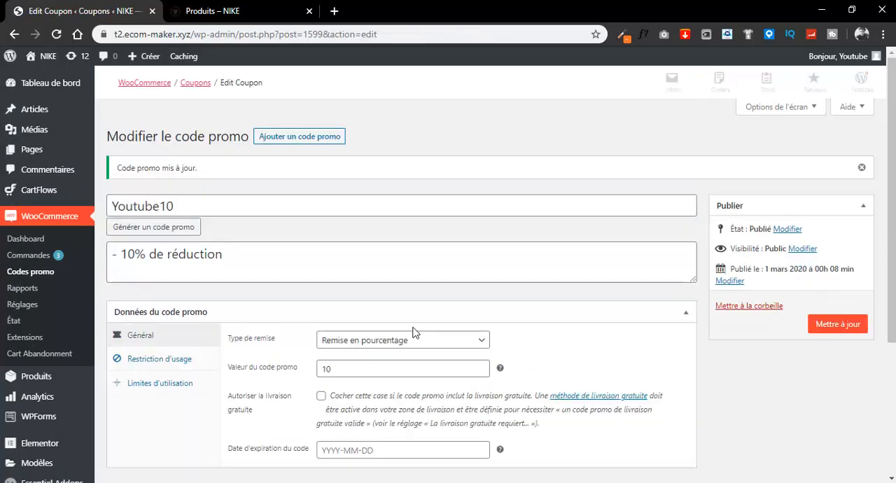
- In the NIKE shop, add the 89,00€ shoe and the two 70,00€ promo shoes from the first row to the cart
left_click(223, 11)
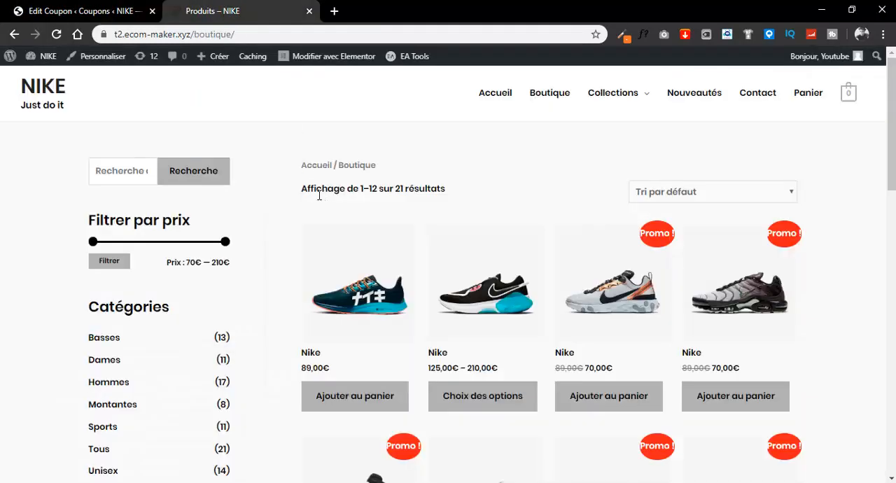
left_click(356, 396)
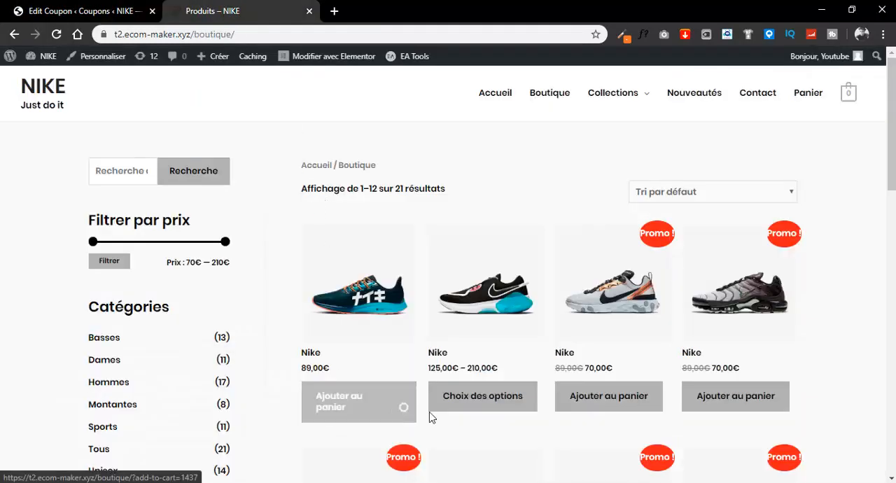
left_click(741, 401)
left_click(629, 402)
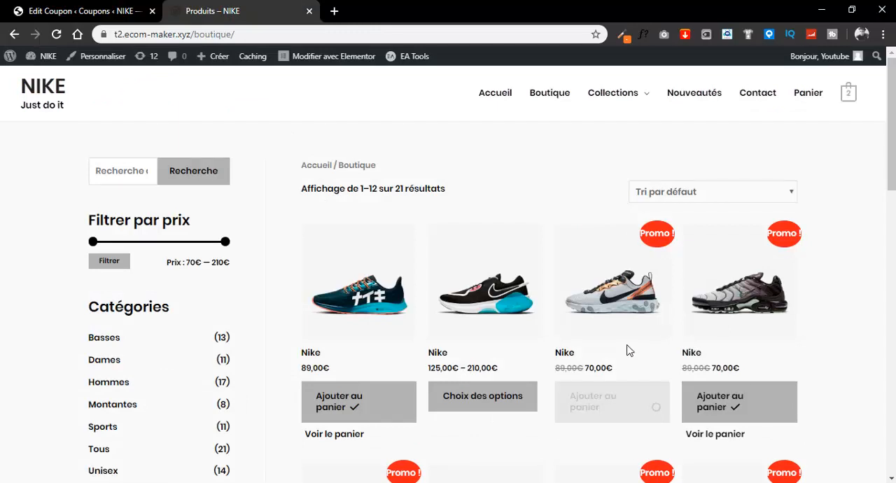
- Open the cart page and apply the promo code Youtube10 to the order
mouse_move(850, 94)
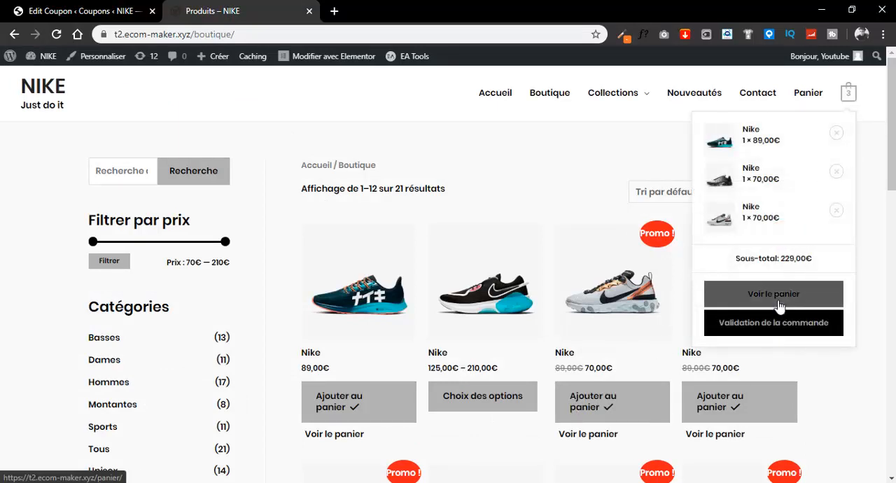
left_click(768, 334)
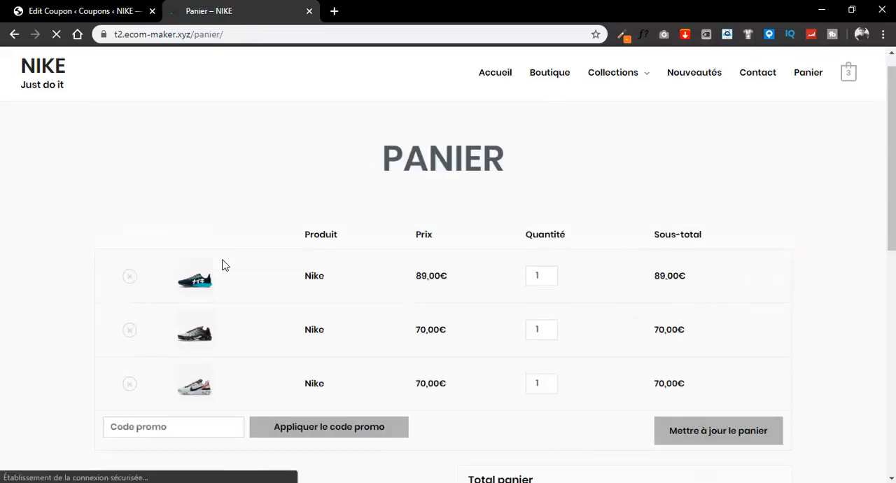
scroll(238, 260, "down", 2)
scroll(672, 315, "down", 1)
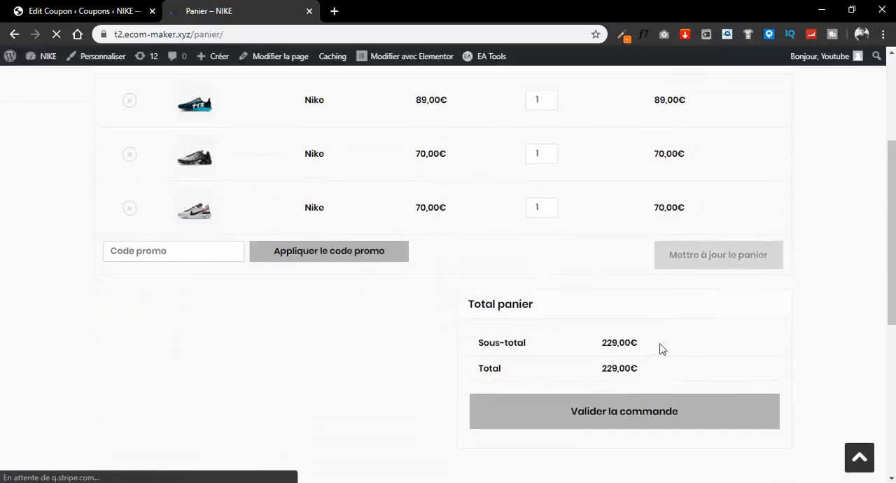
left_click(197, 257)
left_click(156, 278)
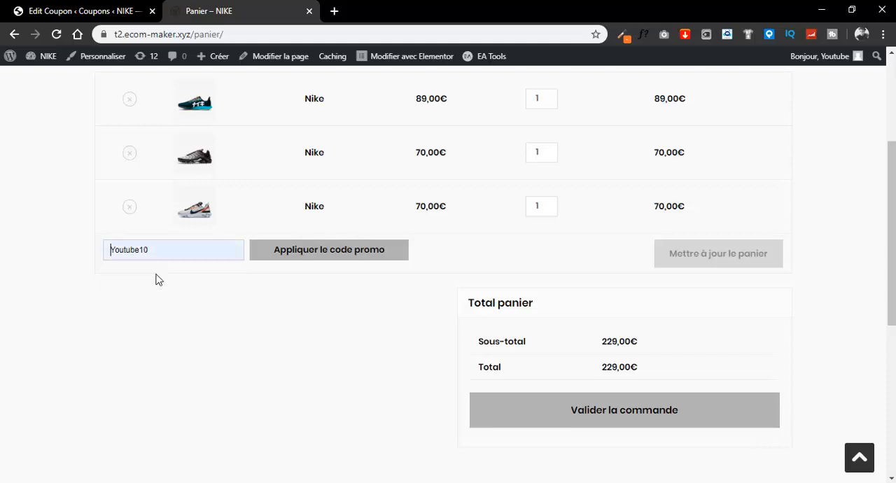
left_click(326, 256)
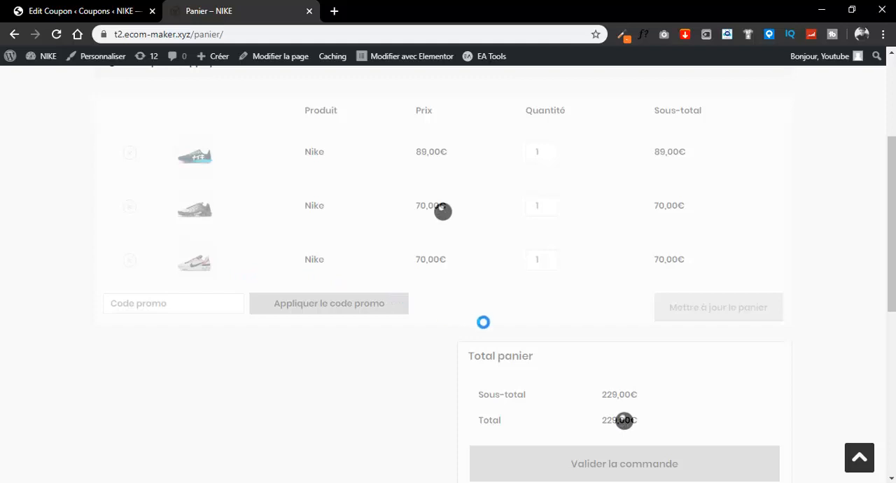
scroll(676, 384, "down", 2)
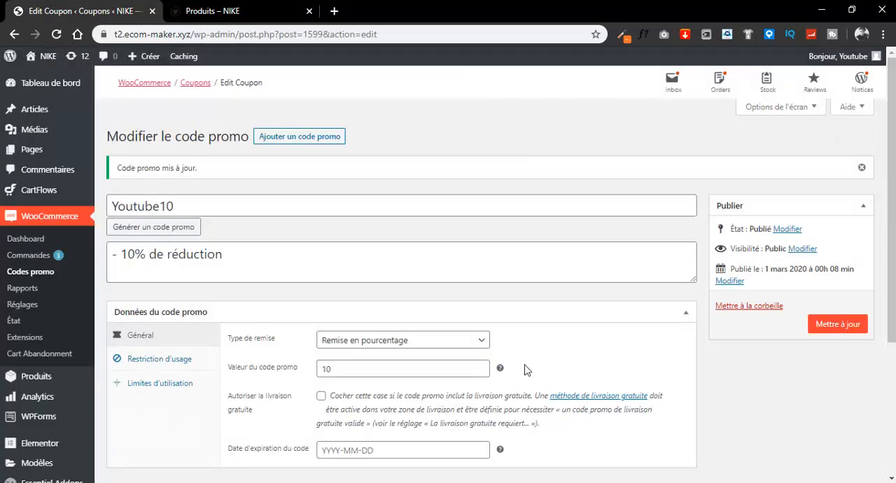
- Start another new coupon in the store admin and name its code "-50euros"
left_click(293, 137)
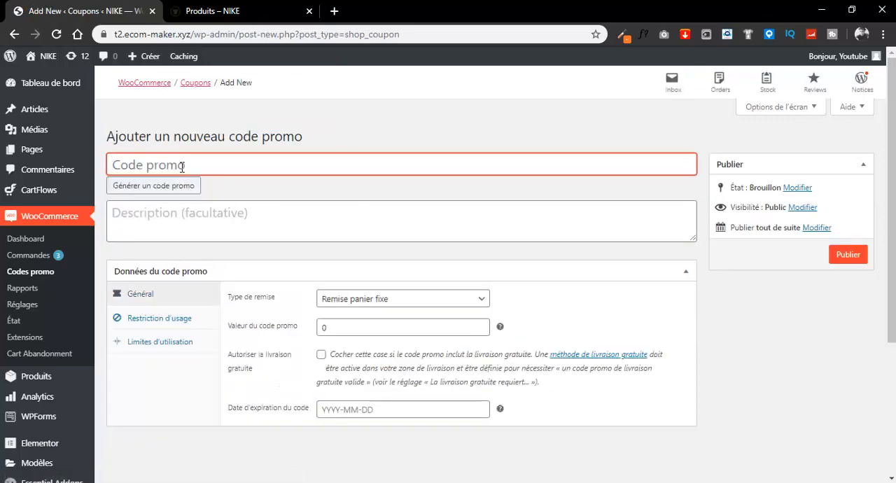
type("-50")
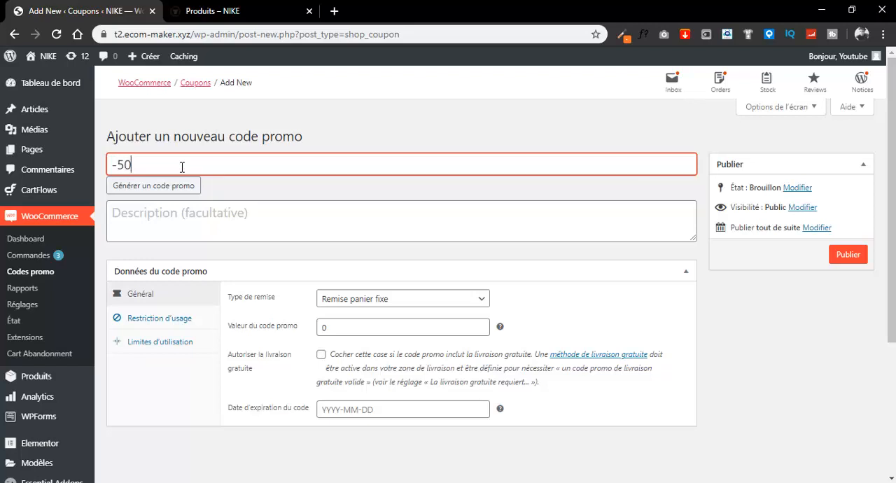
type("euros")
- Enter "- 50 euros de réduction sur le panier :)" as the new coupon's description
left_click(214, 226)
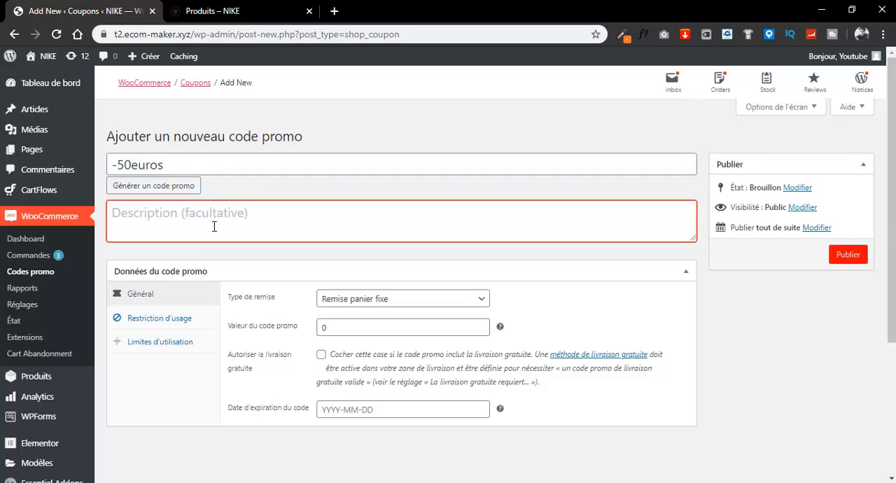
type("- 50")
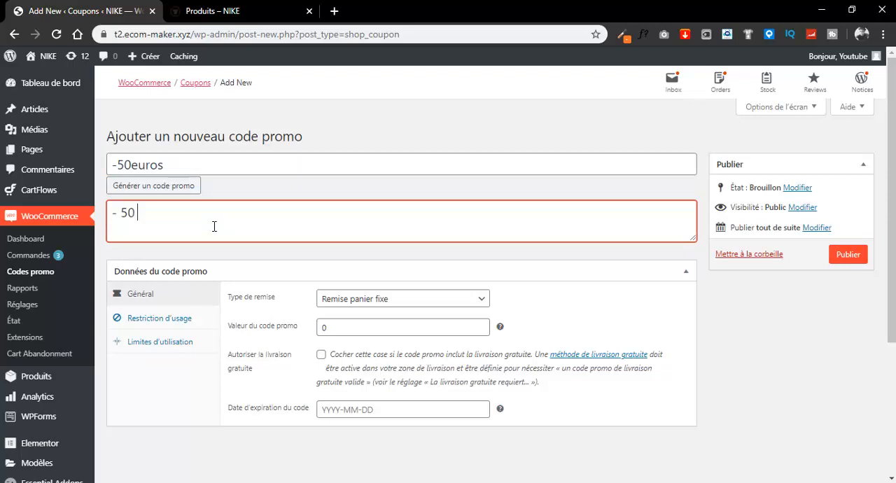
type(" euros de réduction su")
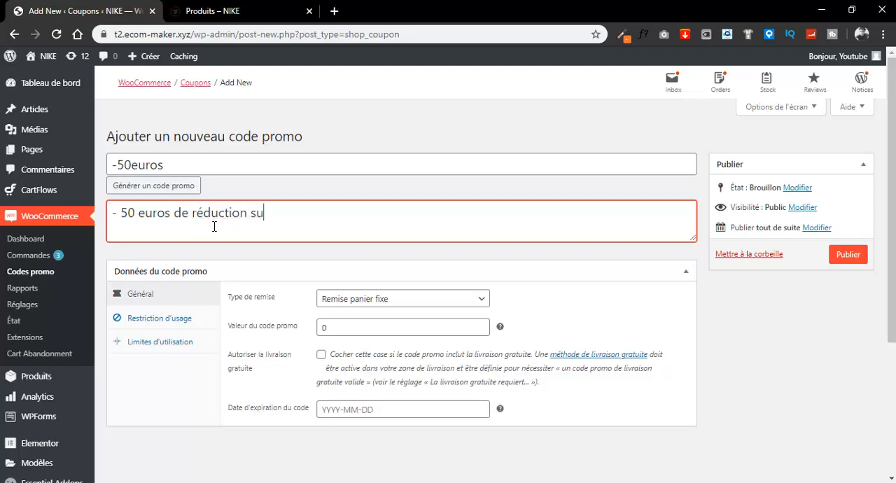
type("r le panier :)")
- Use the discount type "Remise panier fixe" and set the coupon value to 50
left_click(375, 303)
left_click(376, 303)
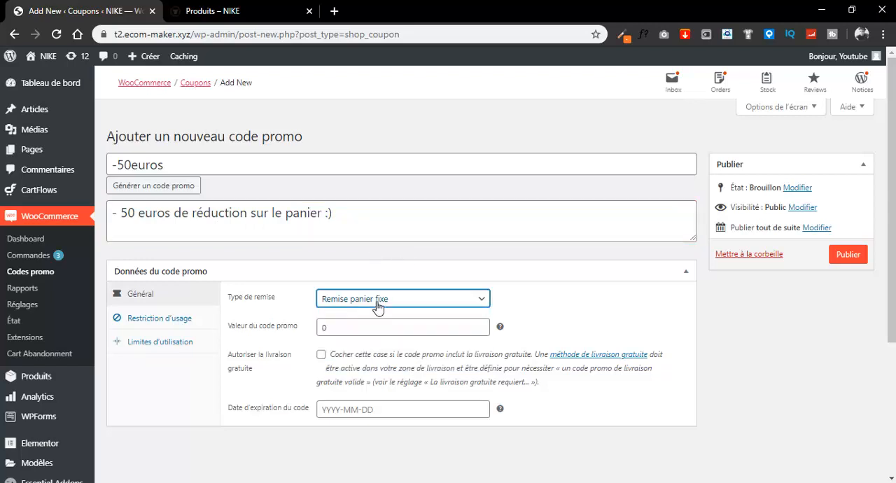
left_click(386, 304)
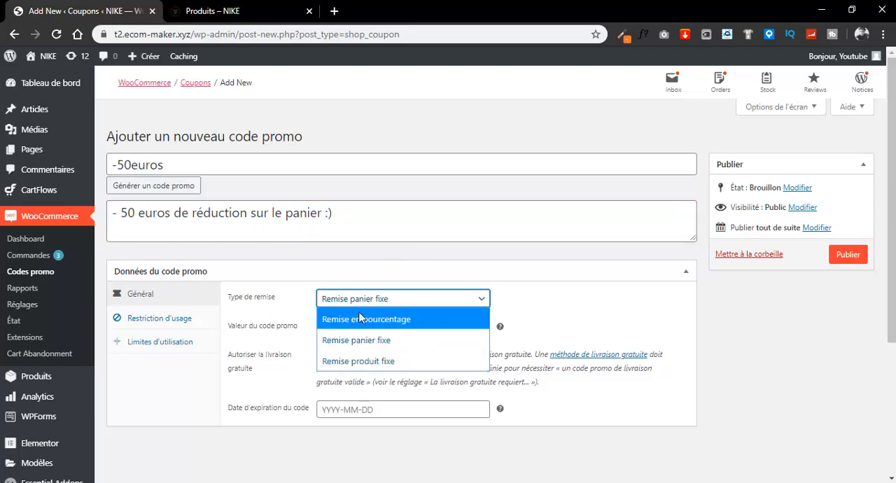
left_click(364, 302)
double_click(329, 331)
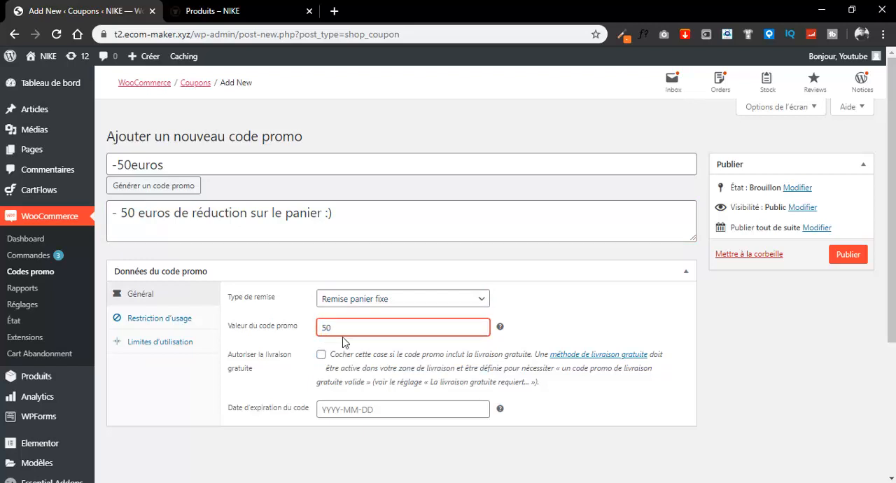
- Set the minimum spend to 150 in the usage restrictions of the -50euros coupon
left_click(164, 320)
left_click(363, 306)
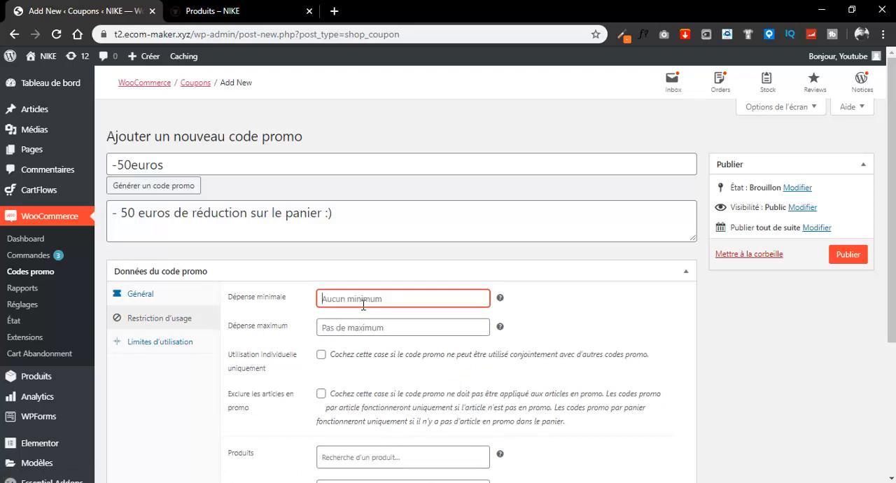
type("150")
scroll(350, 318, "down", 1)
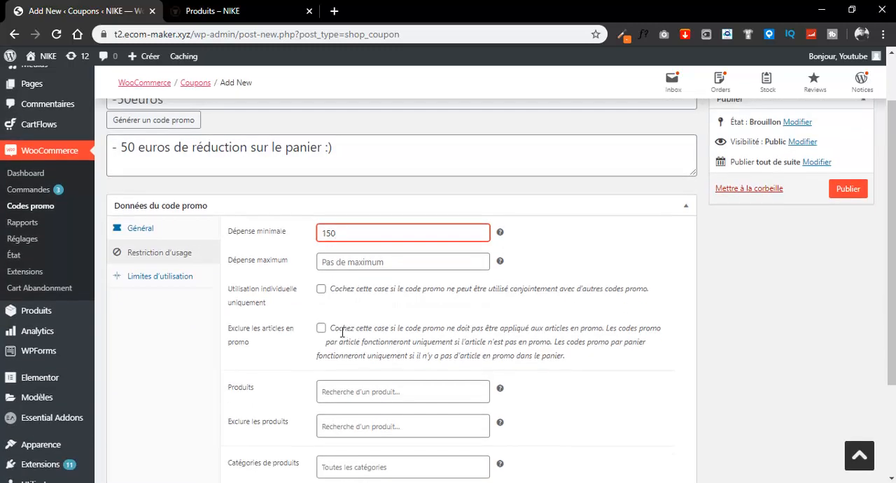
- Limit the -50euros coupon to 1 use per code and 1 use per user
left_click(172, 278)
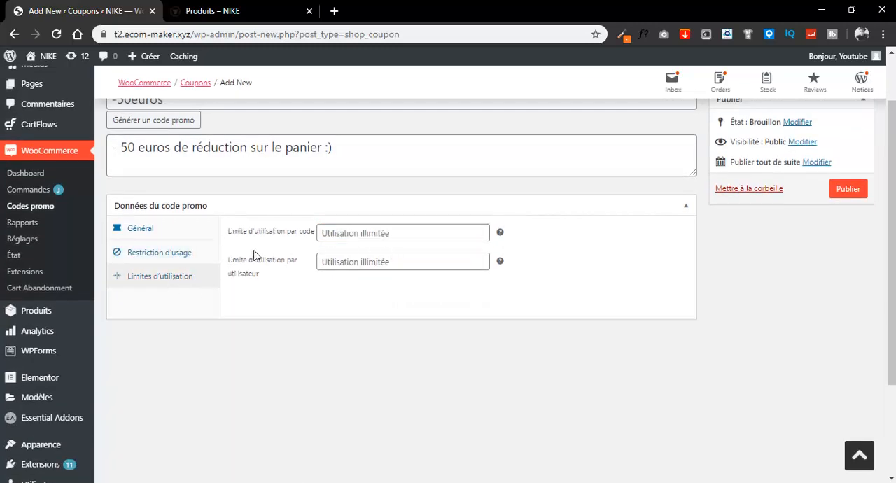
left_click(480, 230)
left_click(480, 258)
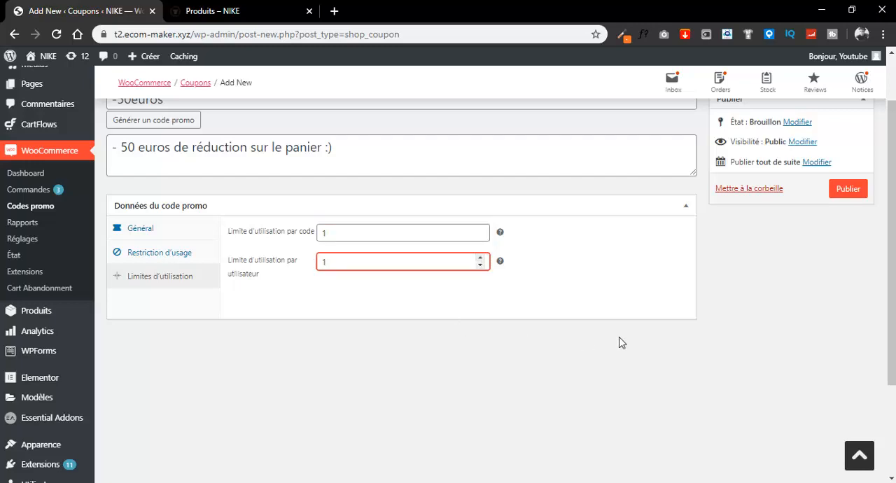
- Publish the -50euros coupon and copy its code
scroll(619, 342, "down", 1)
scroll(611, 329, "up", 2)
left_click(848, 255)
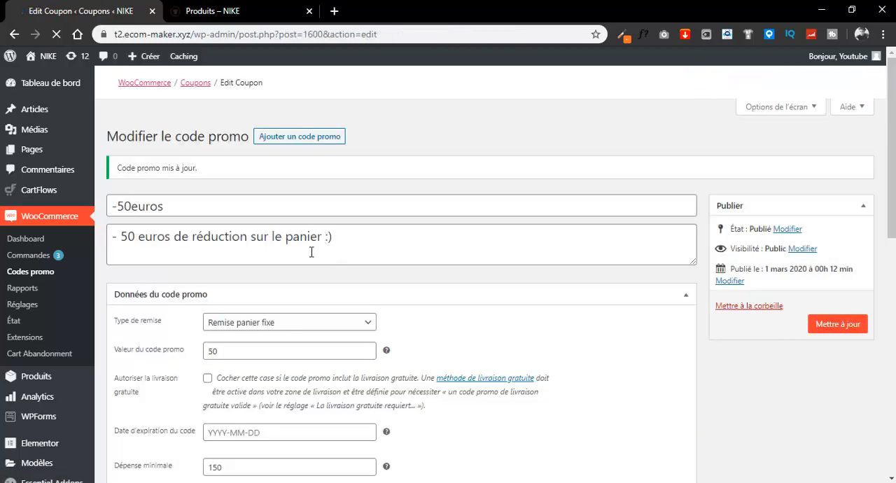
left_click_drag(177, 210, 110, 210)
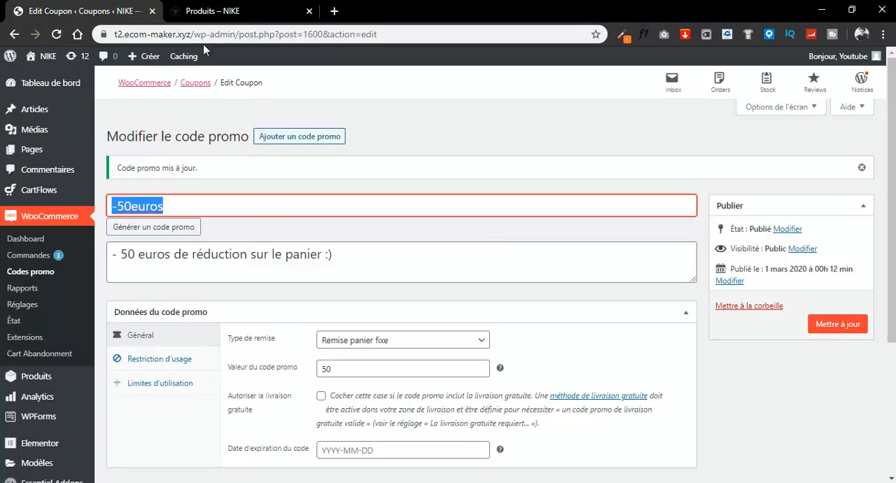
- In the shop, add the first-row 89,00€ shoe and both 70,00€ promo shoes to the cart, and open the cart
left_click(208, 11)
left_click(335, 408)
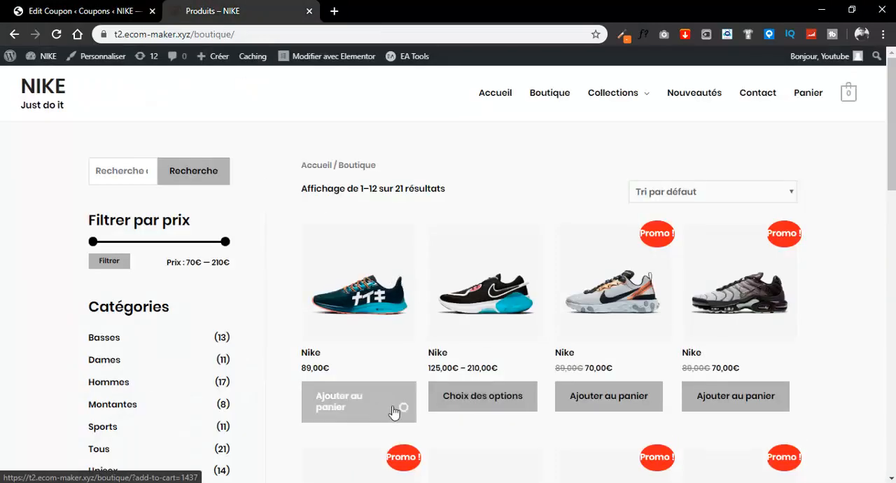
left_click(741, 413)
left_click(647, 409)
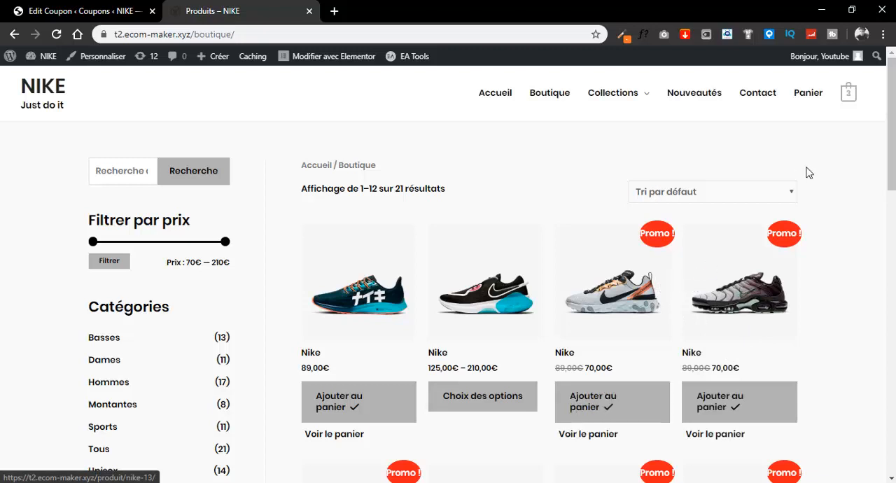
mouse_move(855, 102)
left_click(755, 294)
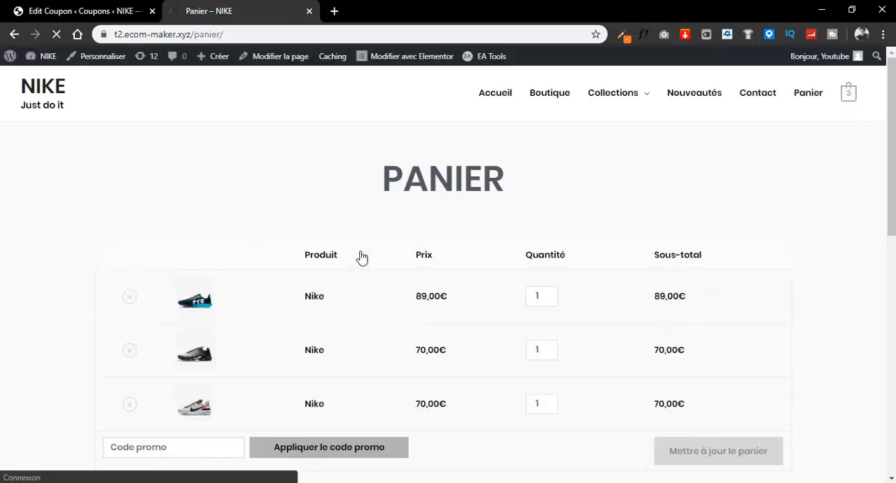
- Apply the promo code -50euros to the cart and check the discounts in the cart totals
scroll(360, 255, "down", 3)
left_click(183, 253)
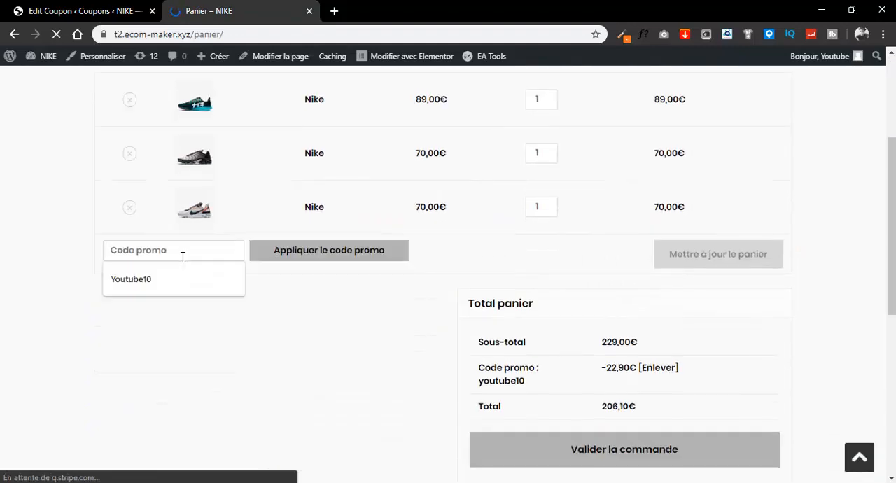
type("-50euros")
left_click(304, 256)
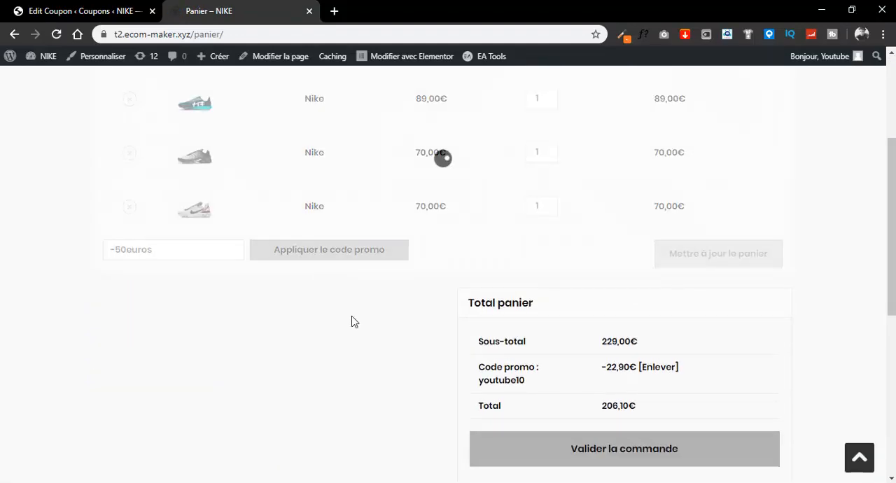
scroll(360, 329, "down", 3)
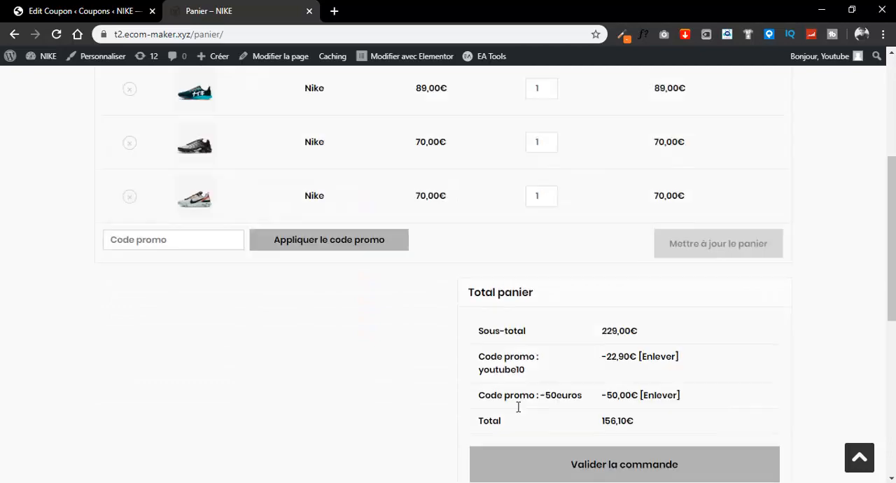
scroll(572, 407, "down", 3)
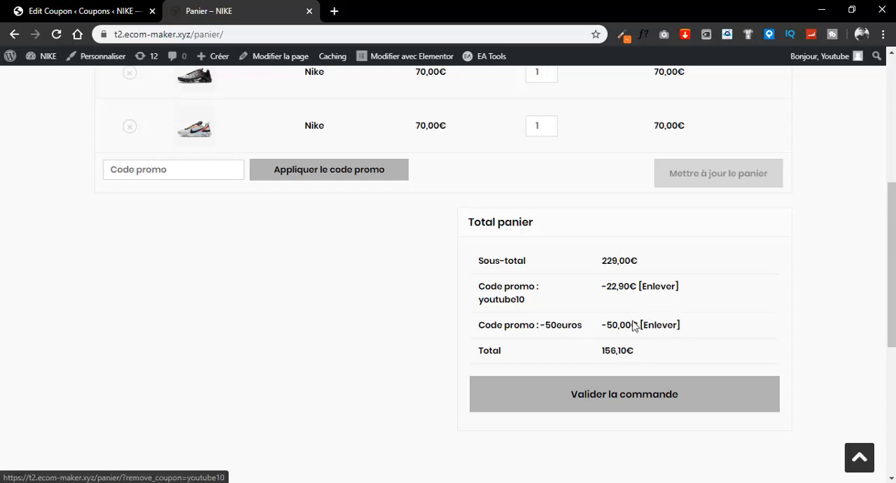
scroll(608, 344, "down", 2)
scroll(598, 343, "up", 3)
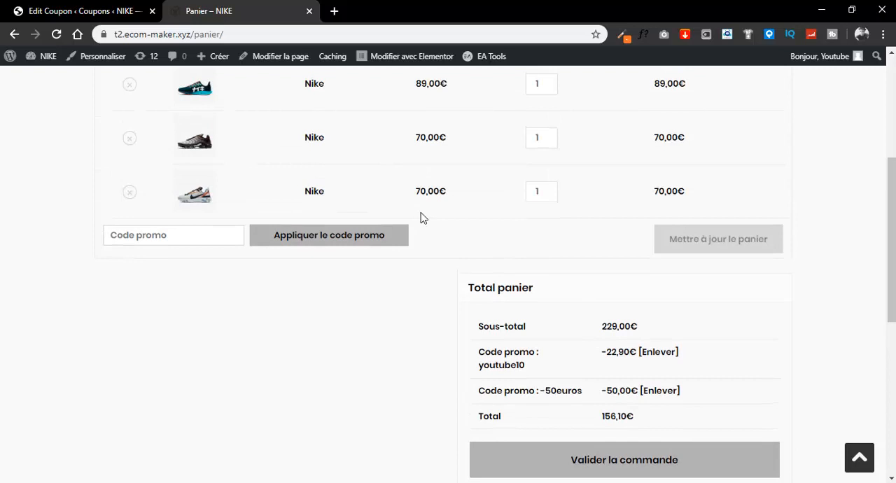
- Check out the cart, placing the order with the general terms accepted, and review the details of the received order
left_click(586, 474)
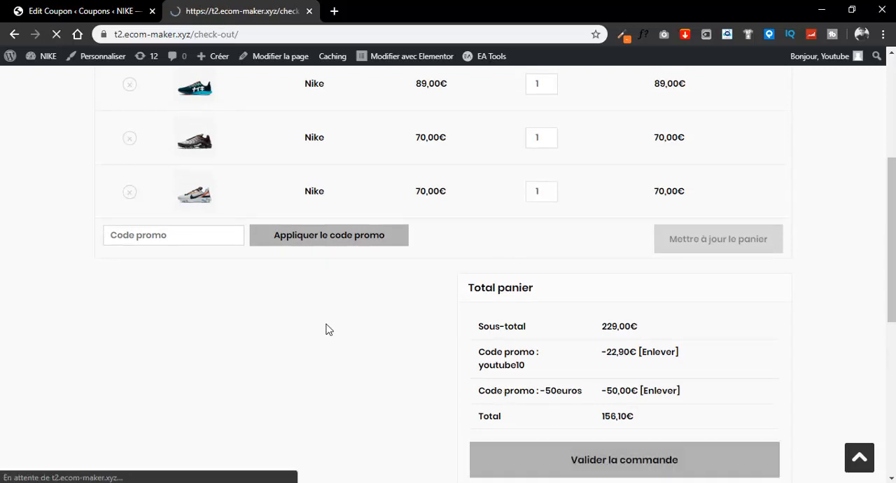
scroll(450, 250, "down", 8)
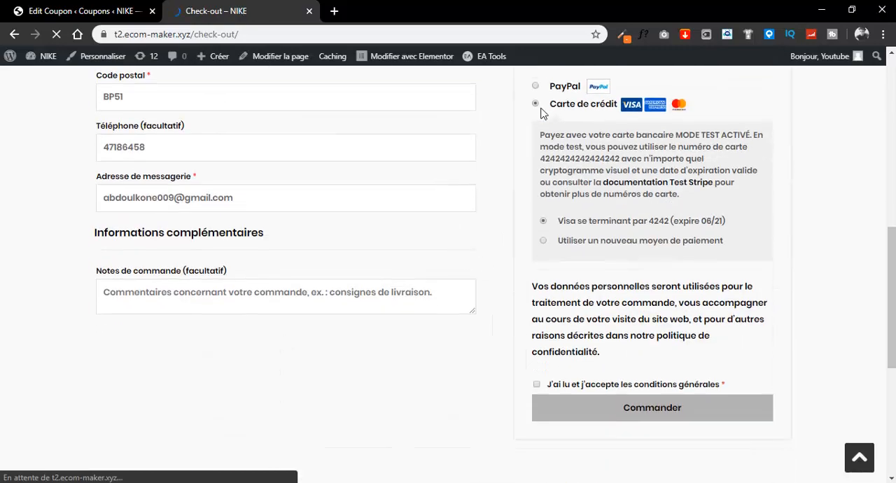
scroll(616, 291, "down", 2)
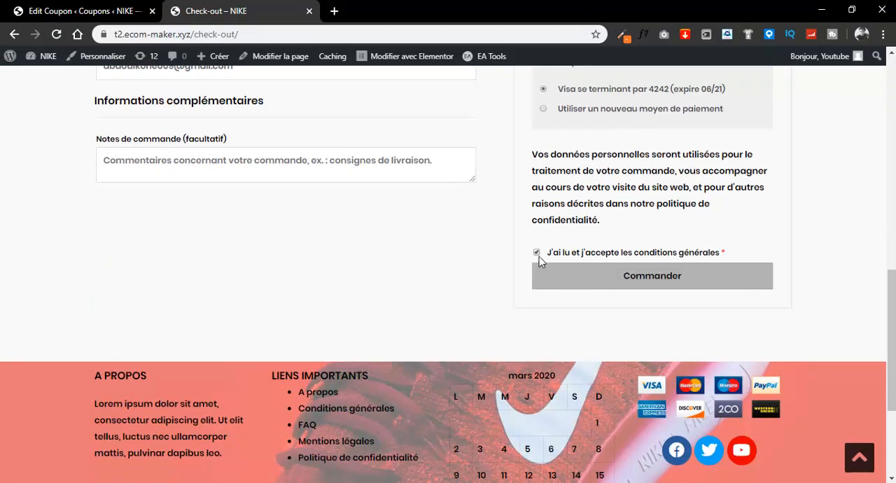
left_click(537, 254)
left_click(586, 283)
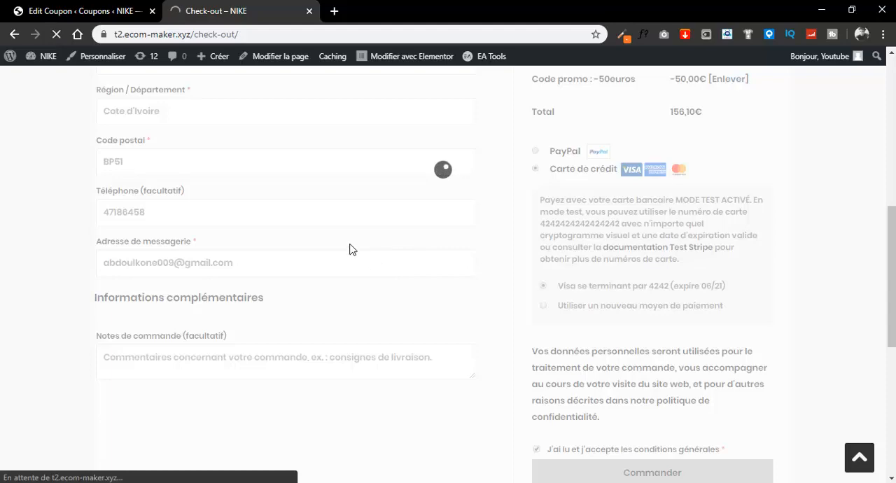
scroll(340, 256, "down", 2)
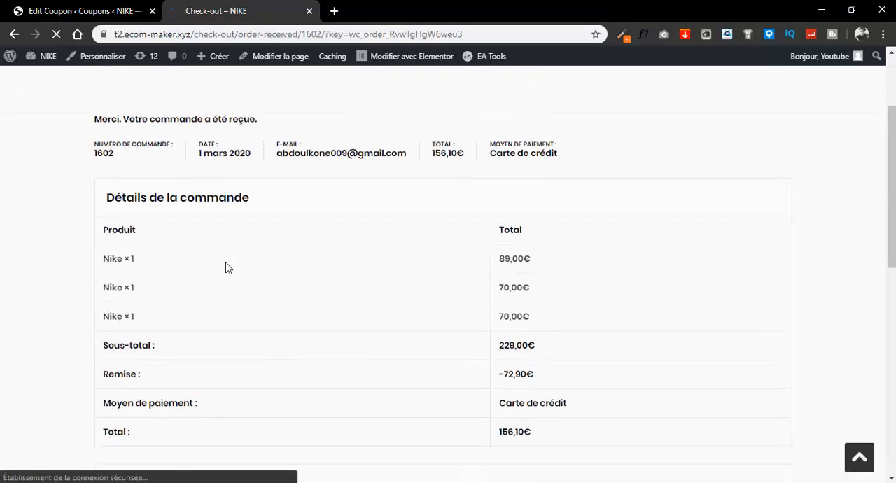
scroll(492, 204, "down", 1)
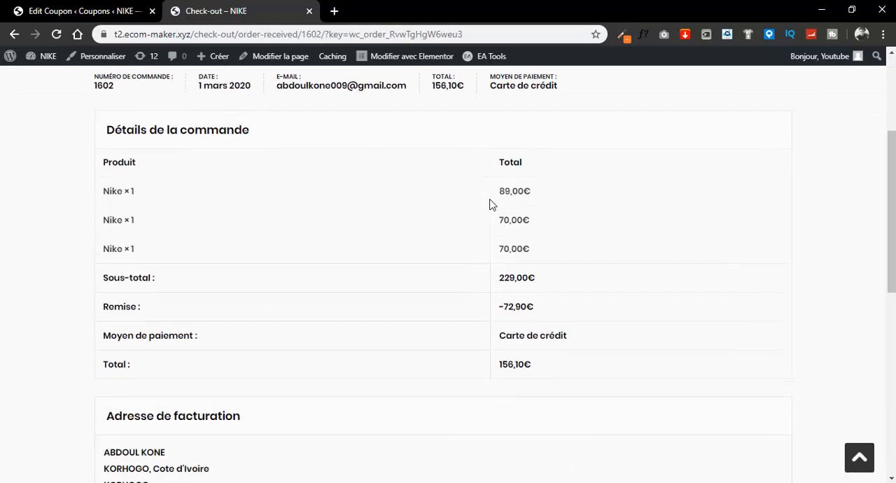
scroll(489, 204, "down", 1)
scroll(490, 203, "up", 3)
scroll(490, 204, "down", 3)
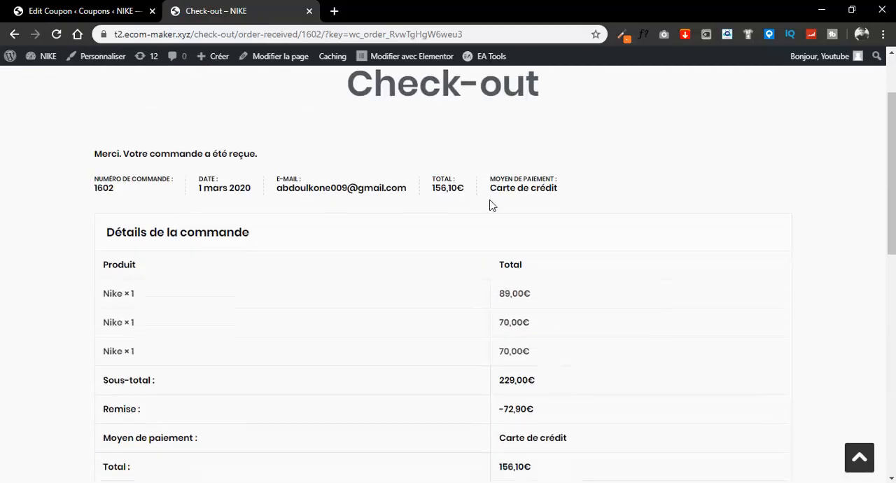